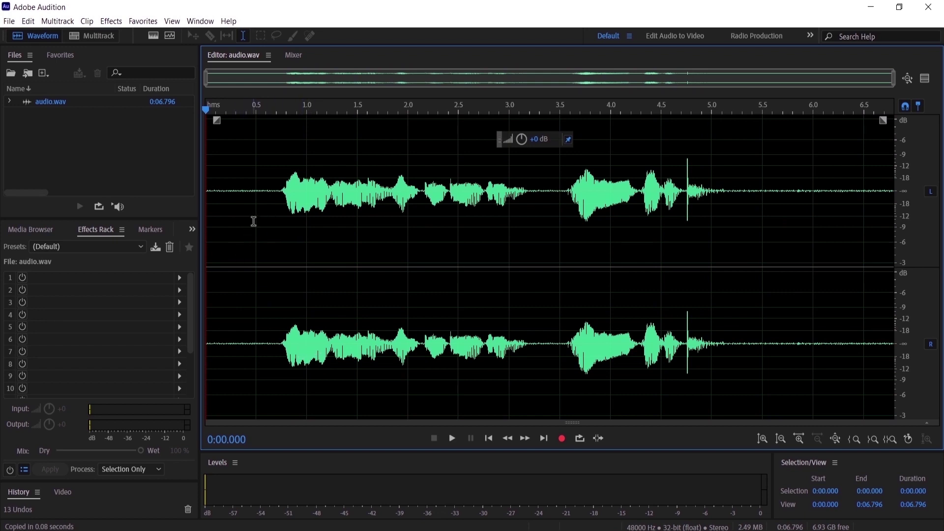
- Listen to the recording, then select and preview the noise-only opening stretch
key(space)
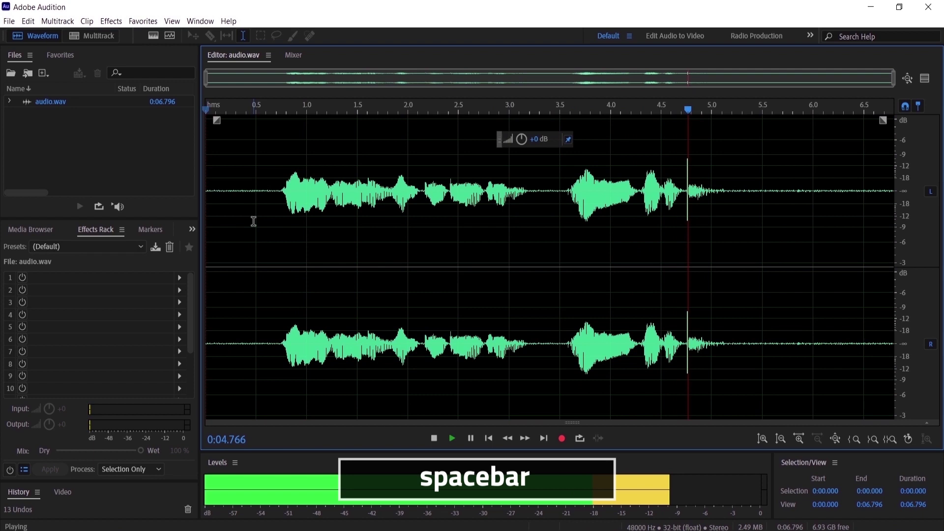
key(space)
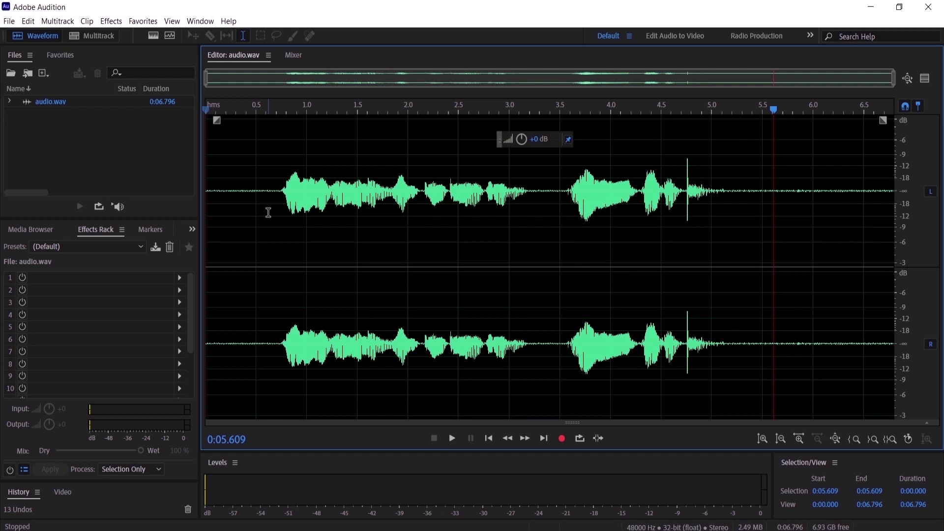
drag(268, 211, 203, 235)
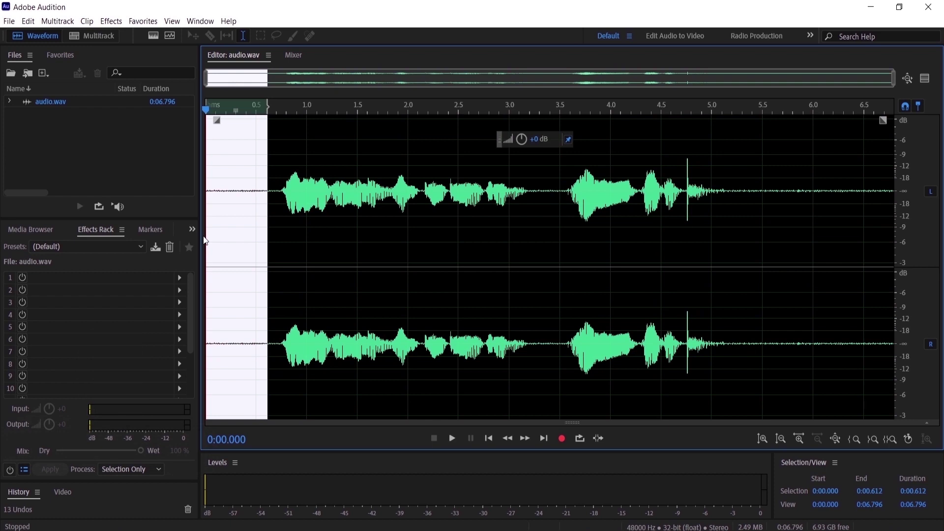
key(space)
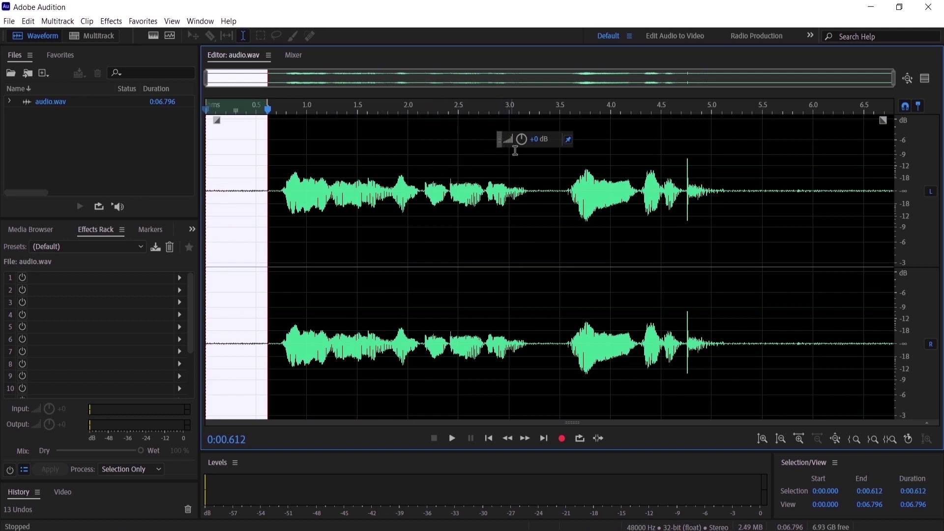
- Reselect and preview the opening 0.612 s, undoing the accidental volume boost with Ctrl+Z
drag(520, 144, 569, 150)
click(570, 150)
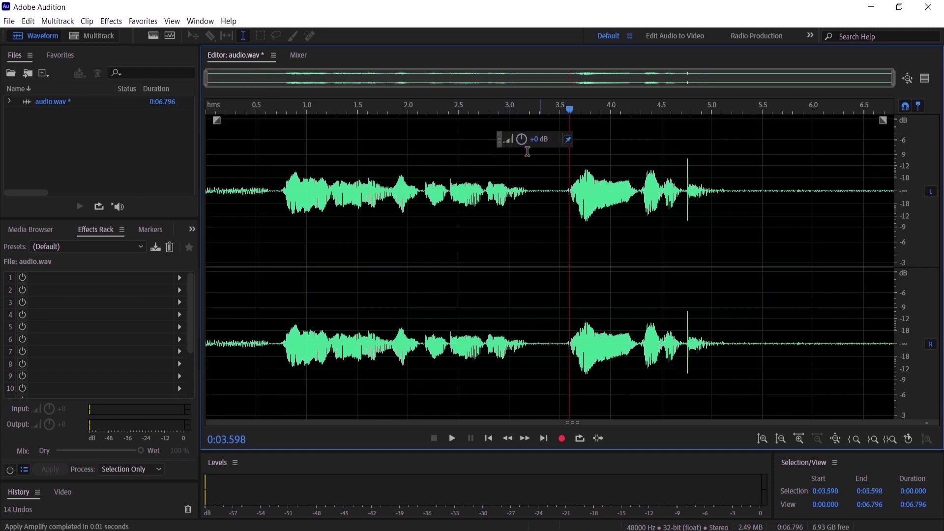
drag(272, 187, 153, 206)
key(space)
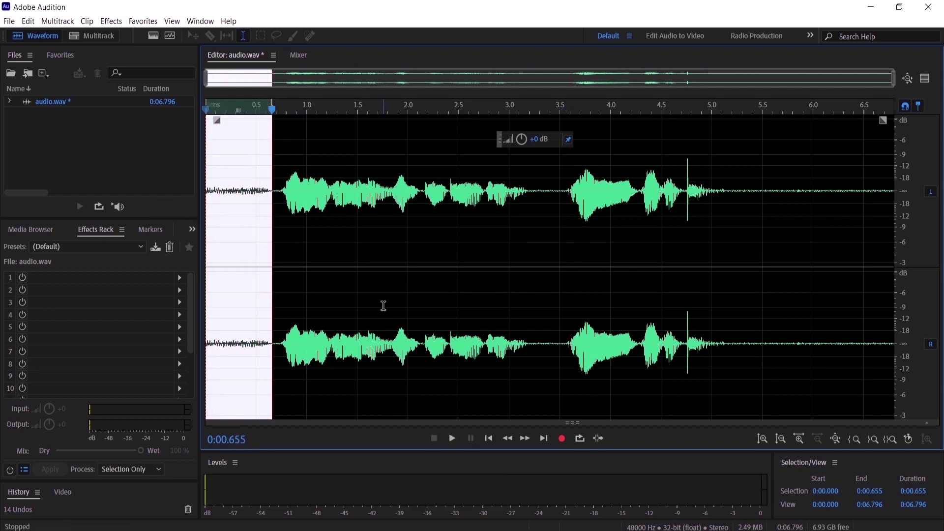
key(ctrl+z)
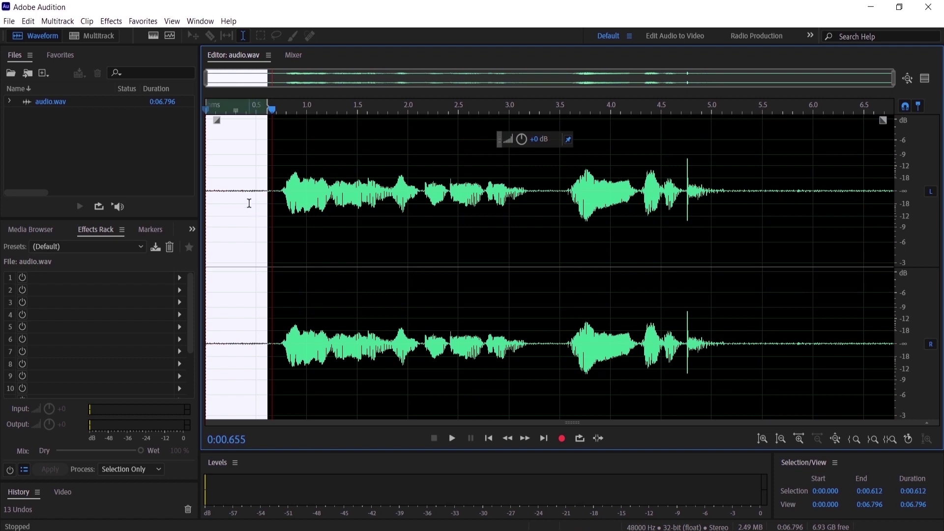
- Capture a noise print from the opening 0.612 s and open Noise Reduction (process)
right_click(247, 215)
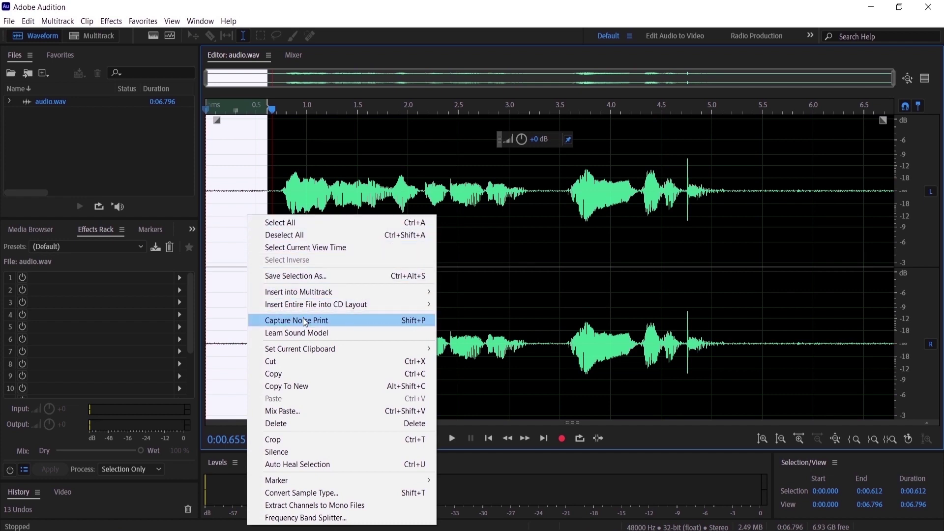
click(303, 320)
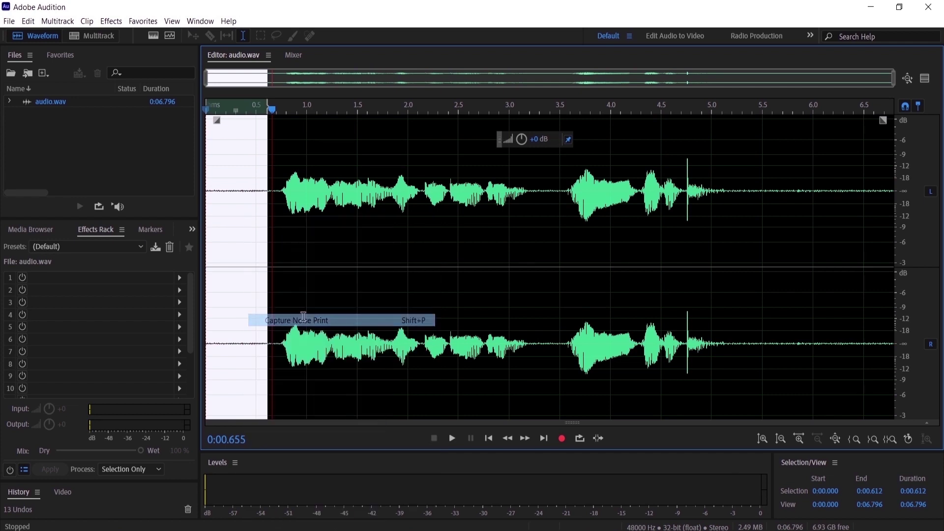
click(110, 22)
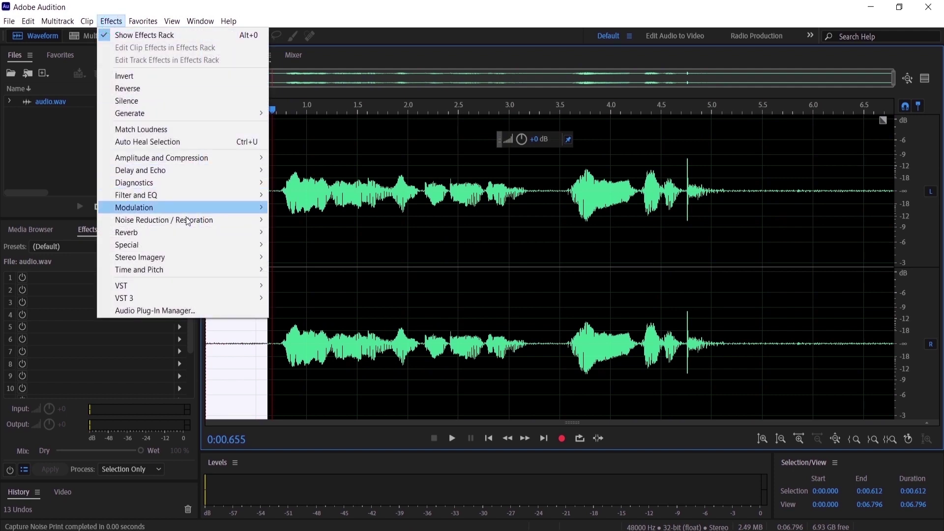
mouse_move(188, 220)
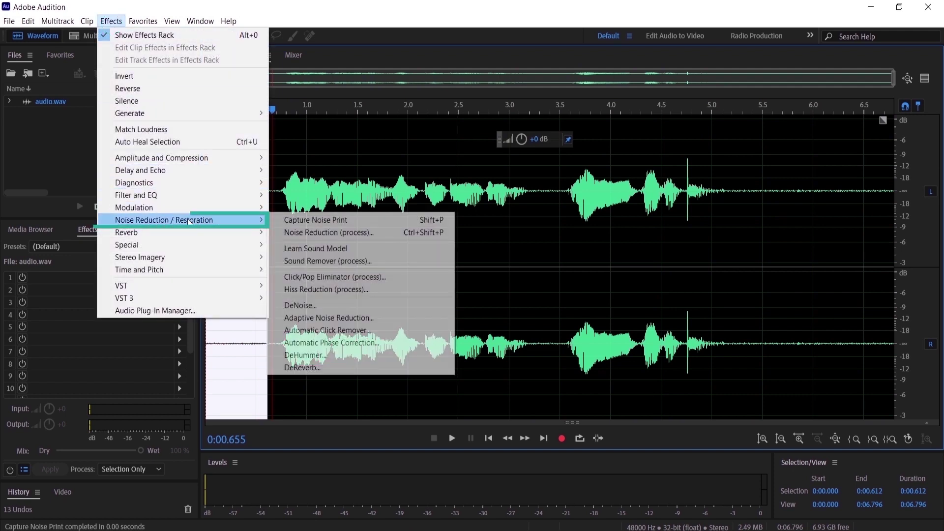
click(328, 232)
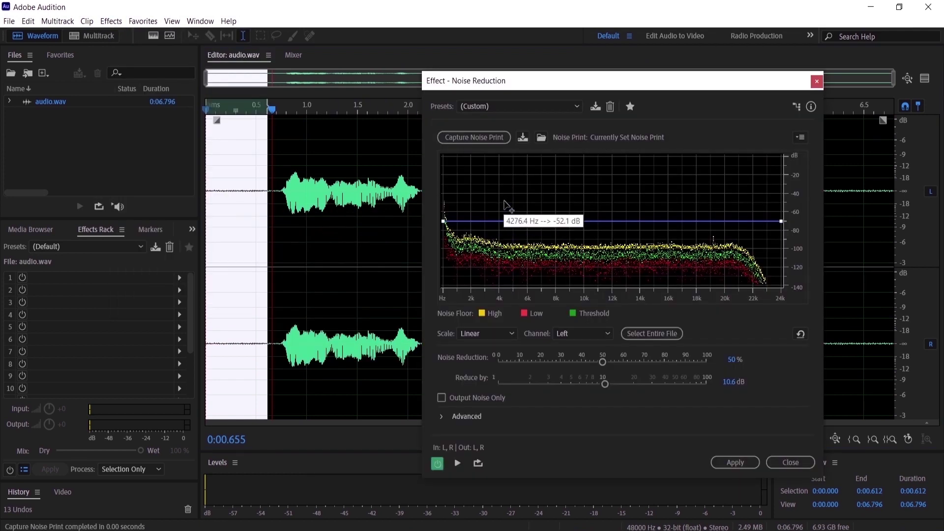
- Extend the selection to the entire file and set Reduce by to 10 dB
drag(524, 92, 533, 81)
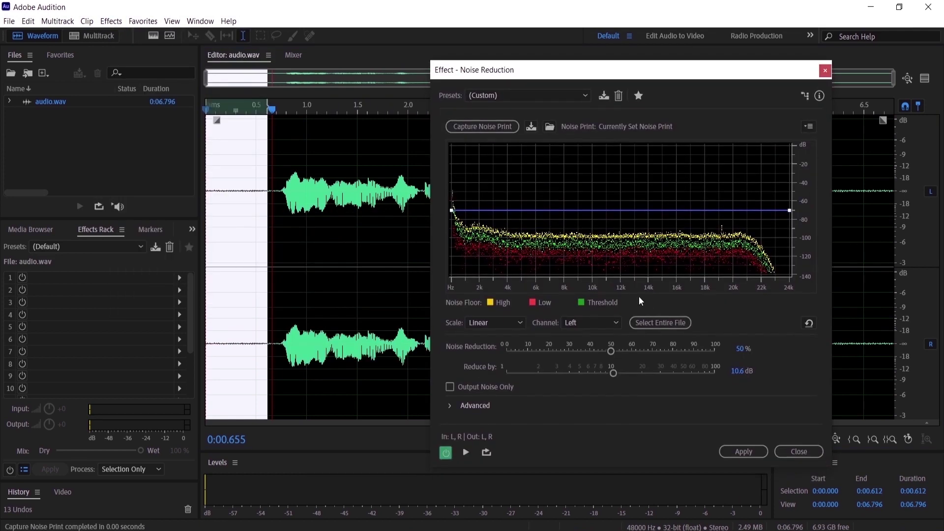
click(654, 319)
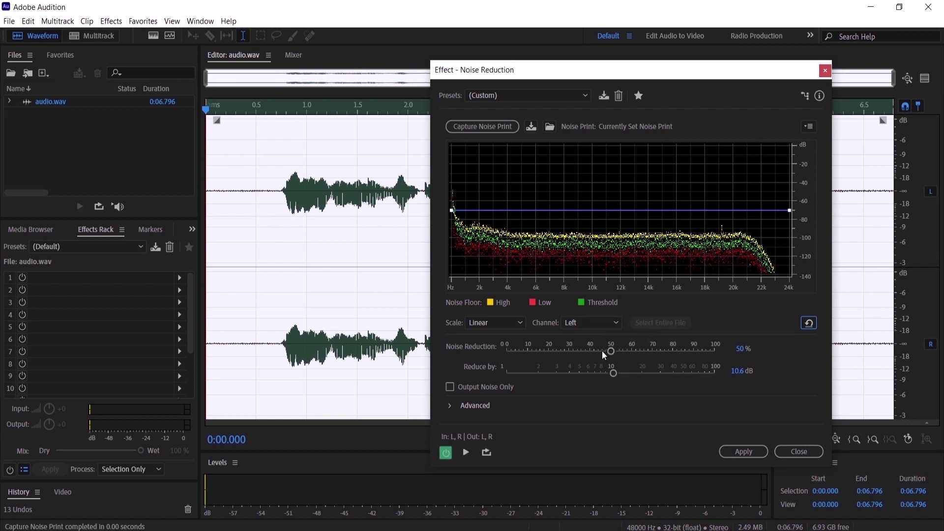
click(738, 350)
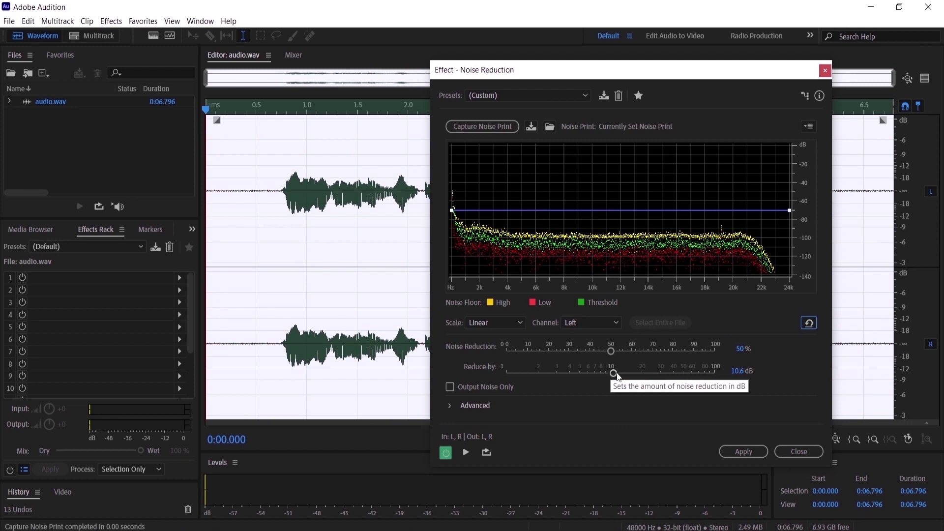
click(737, 370)
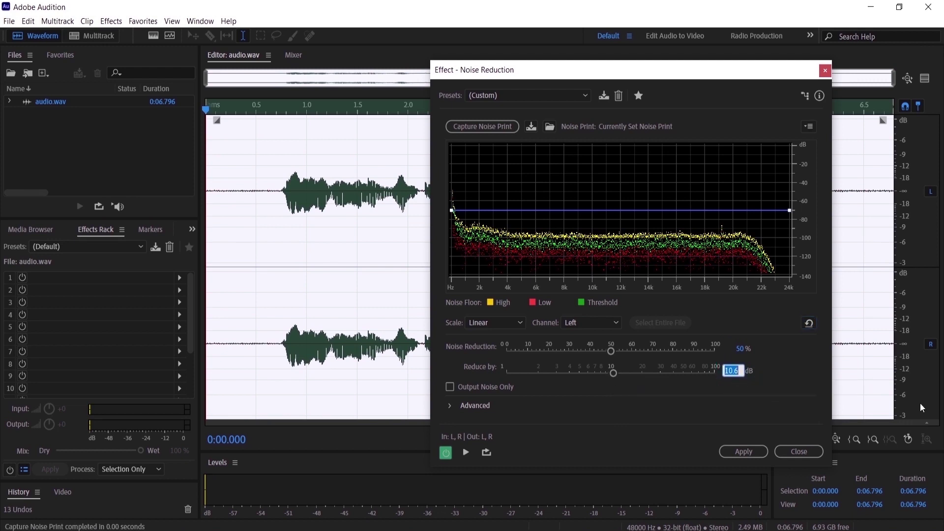
text(10)
key(Return)
- Preview the 50% / 10 dB noise reduction, then apply it to the whole recording
key(space)
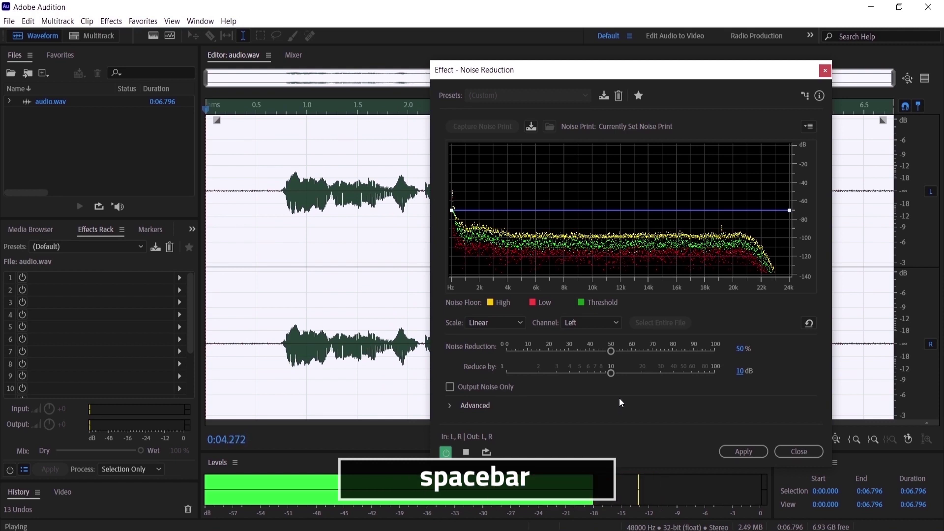
key(space)
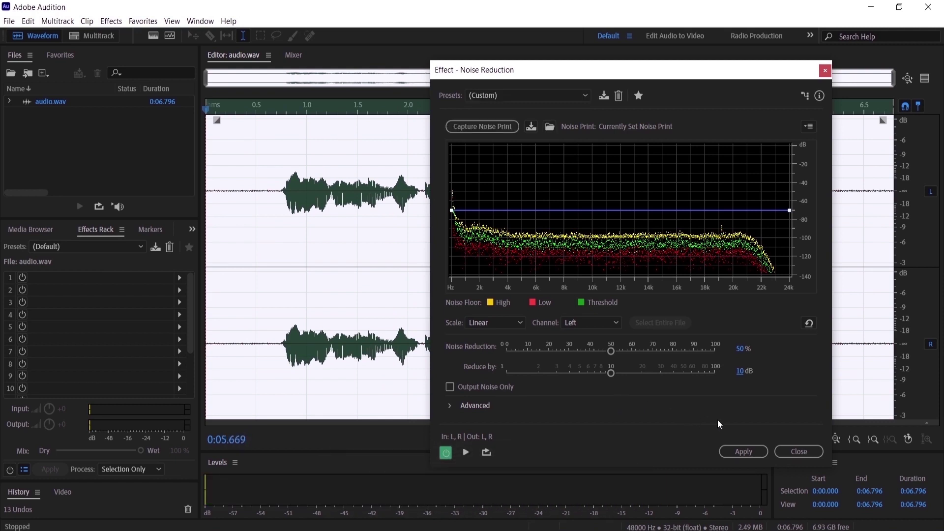
click(743, 452)
- Apply the noise reduction, then clear the selection just before the speech
click(275, 194)
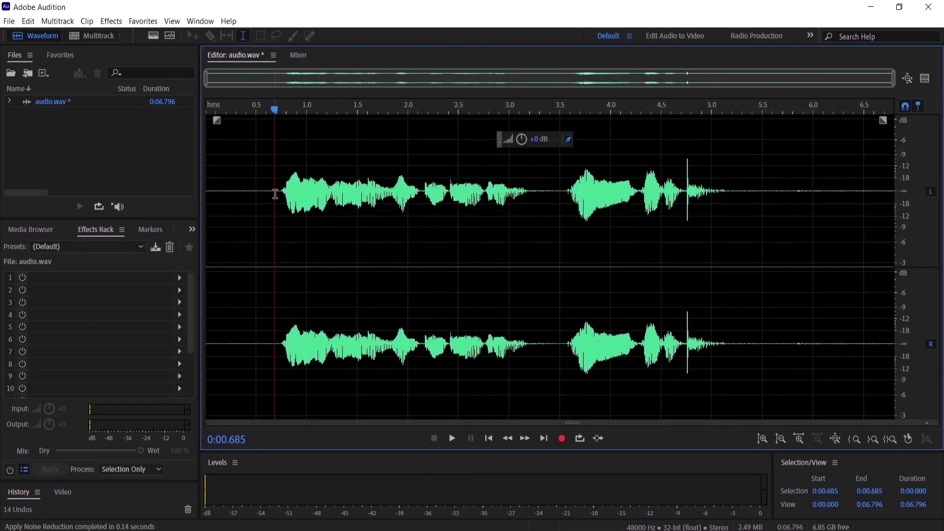
drag(273, 204, 199, 221)
click(237, 222)
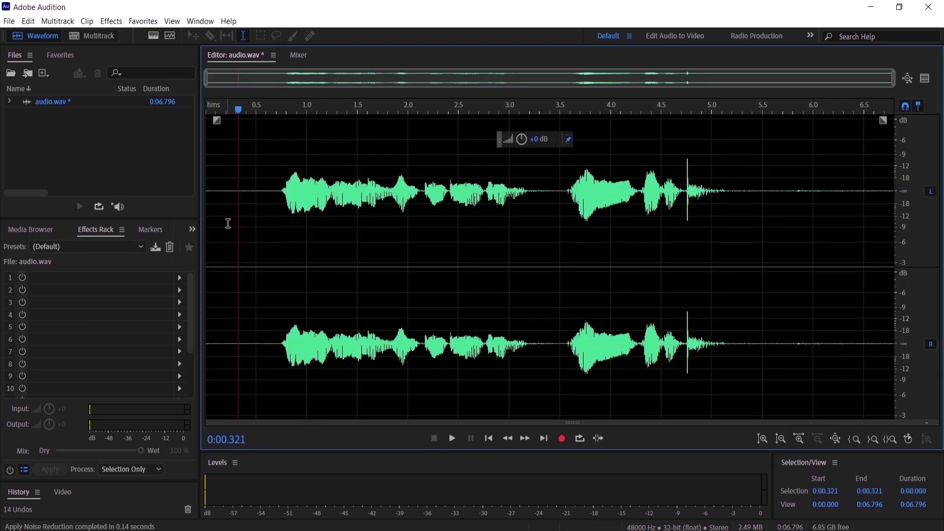
drag(249, 206, 217, 219)
click(242, 220)
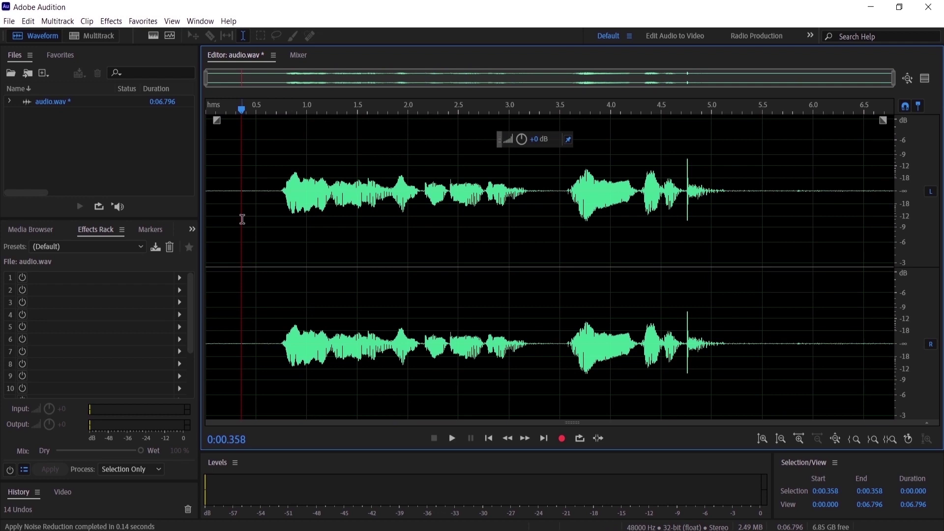
- Open the DeNoise effect from Noise Reduction / Restoration
click(112, 21)
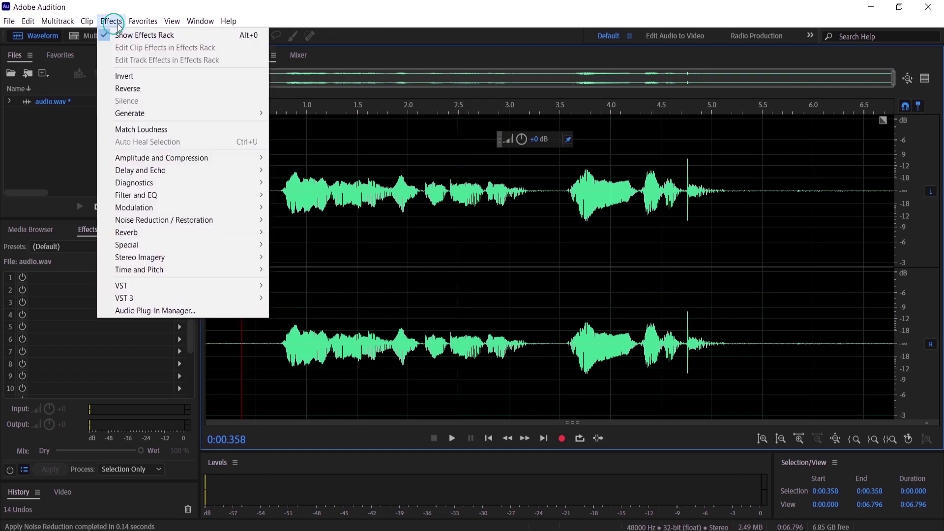
mouse_move(236, 219)
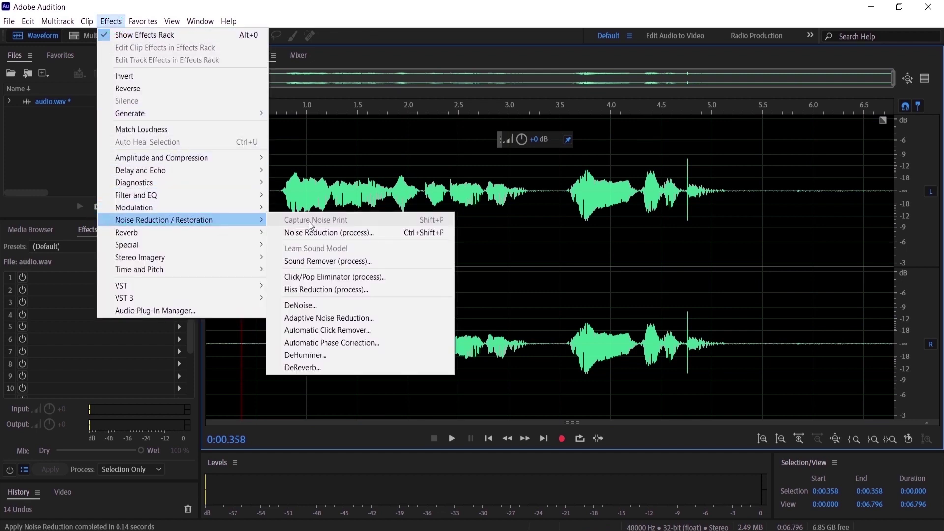
click(314, 308)
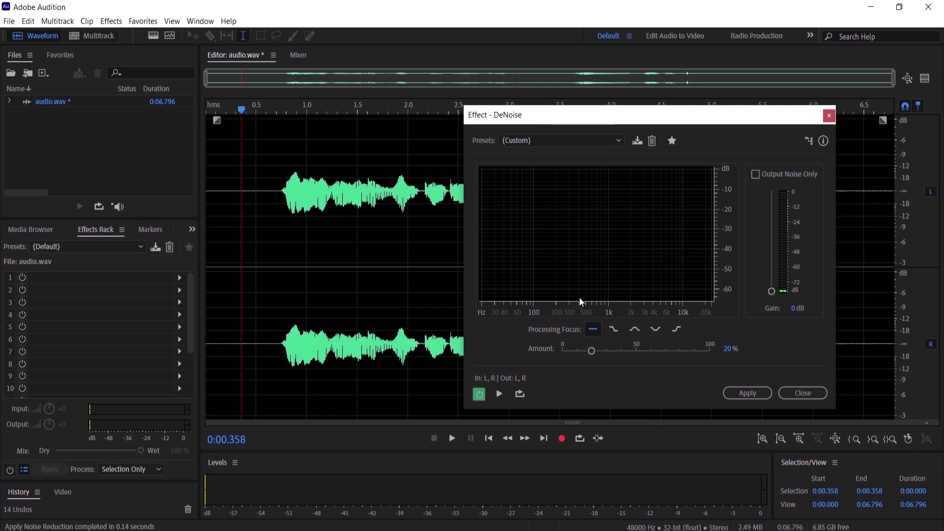
- Raise the DeNoise amount to about 51% and preview it from before the speech
click(591, 351)
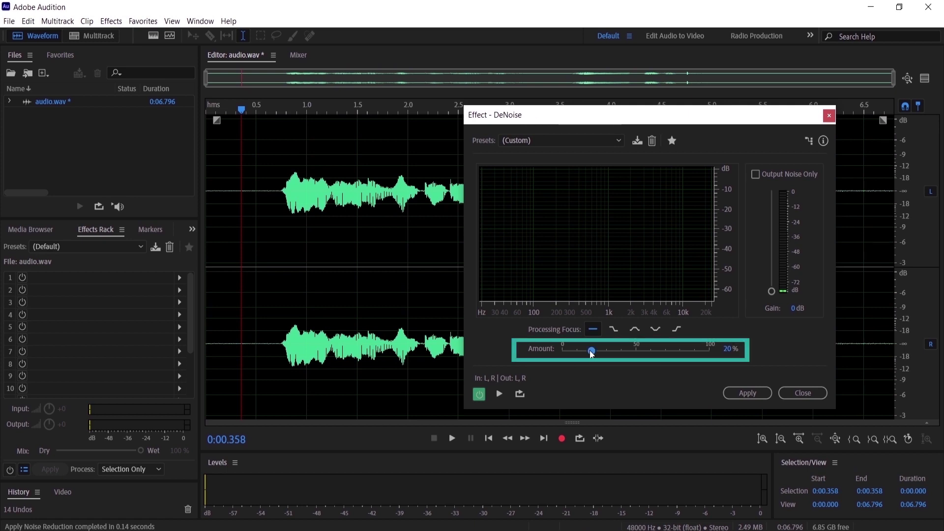
drag(592, 351, 637, 350)
key(space)
click(255, 140)
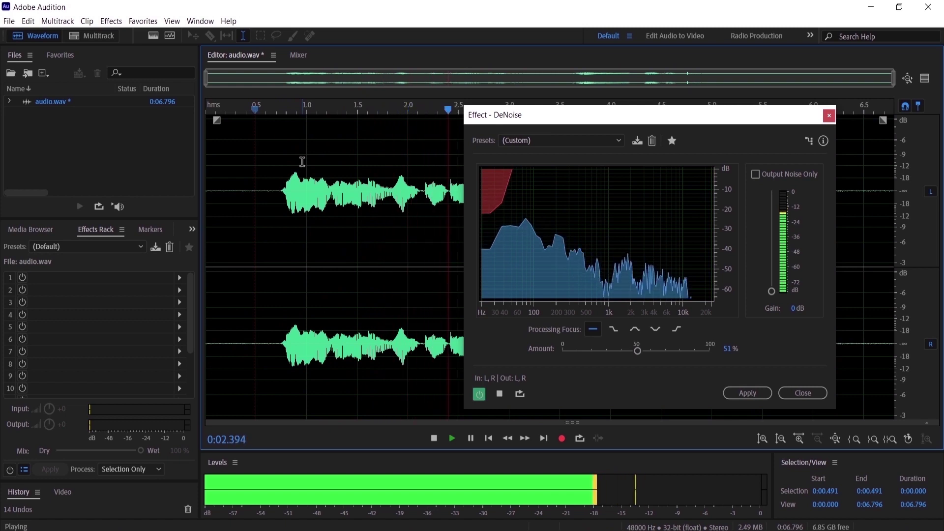
key(space)
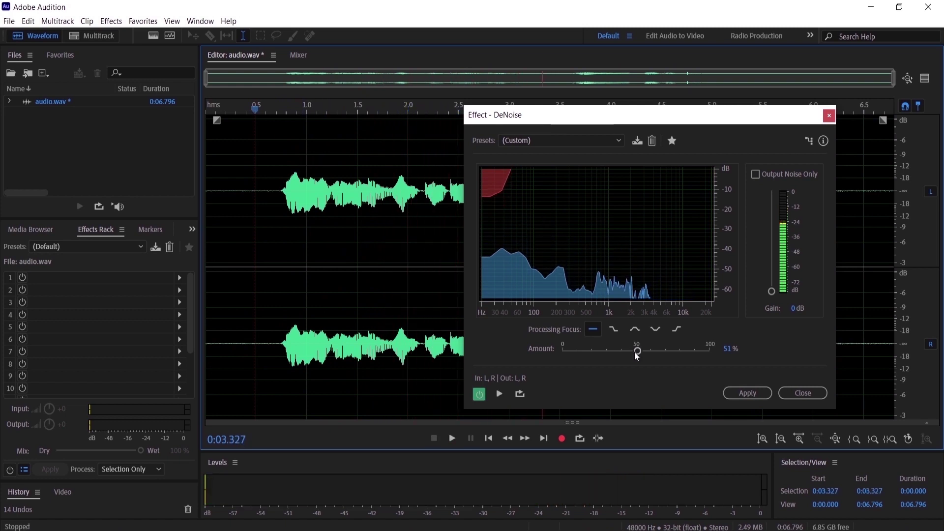
- Lower the DeNoise amount to 18% and preview it from the beginning
drag(633, 353, 587, 352)
click(245, 106)
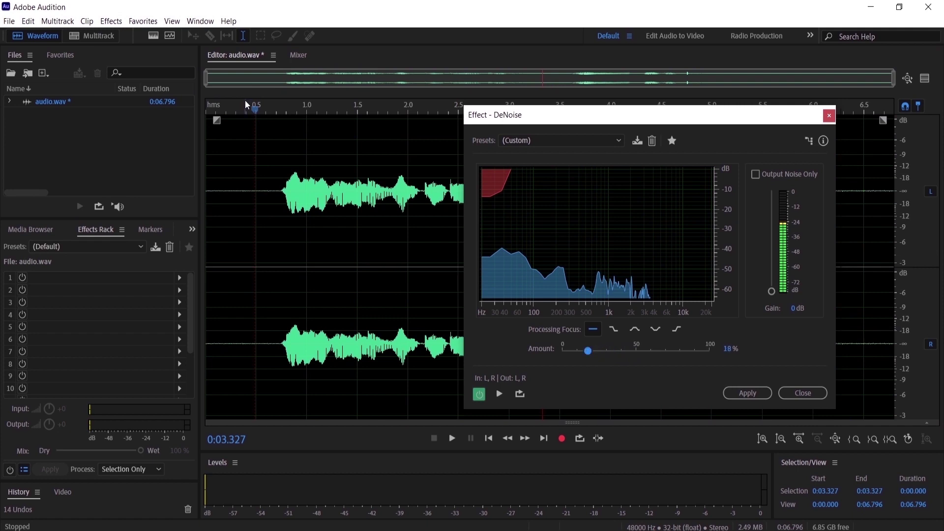
key(space)
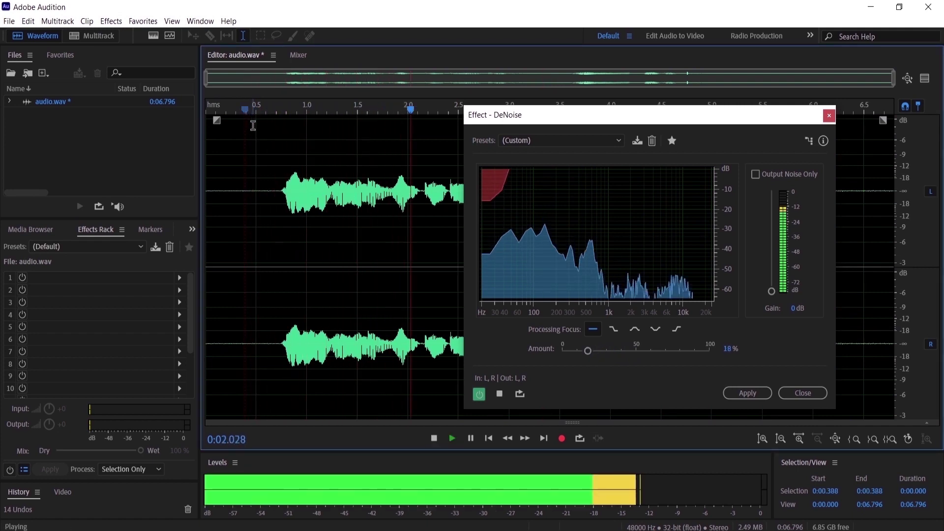
key(space)
key(space)
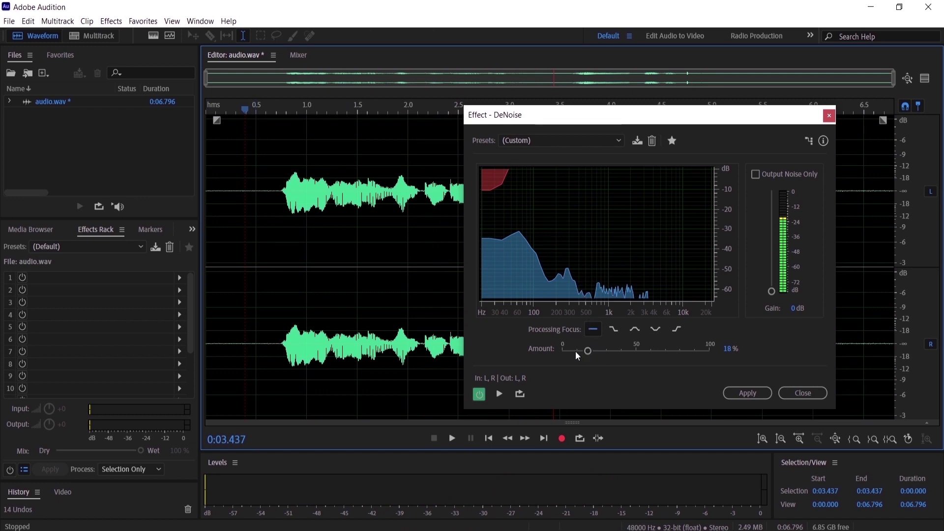
- Preview DeNoise at about 97%, then apply it at 20%
drag(588, 350, 620, 351)
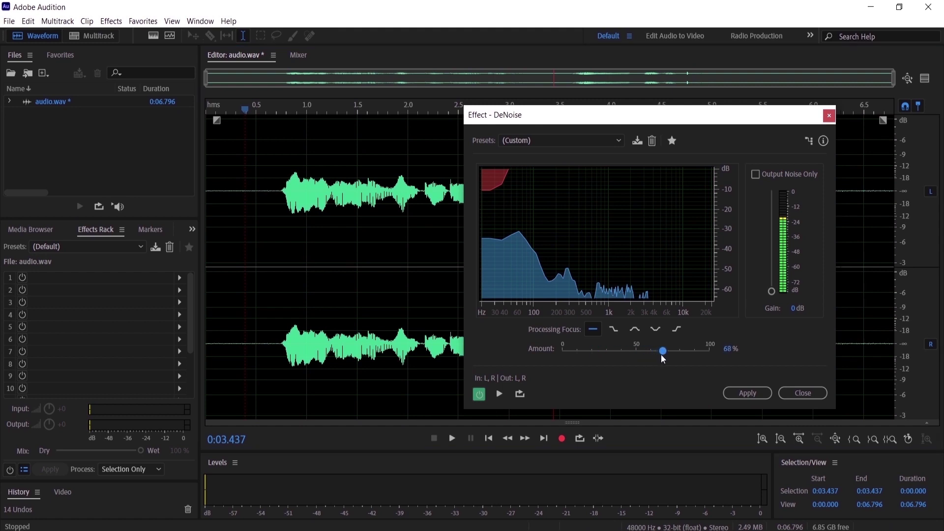
drag(661, 355, 687, 355)
click(258, 109)
key(space)
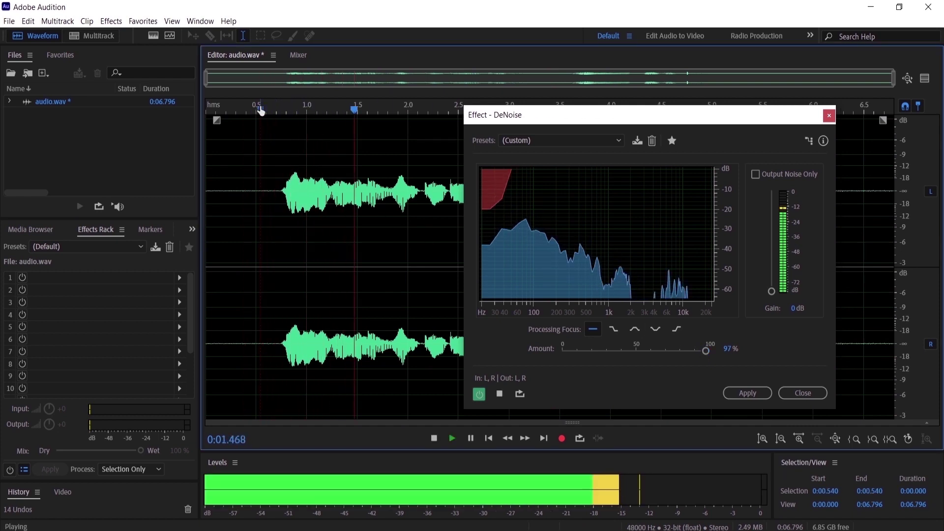
key(space)
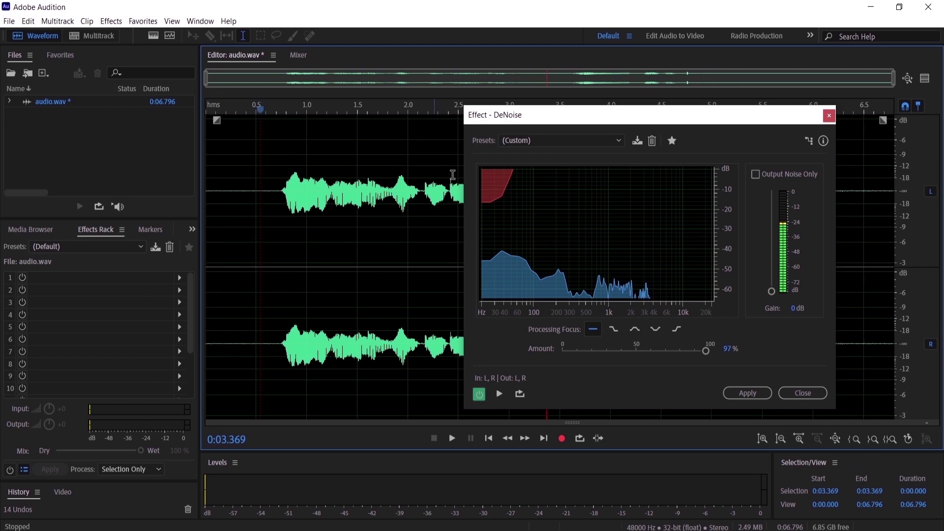
click(588, 349)
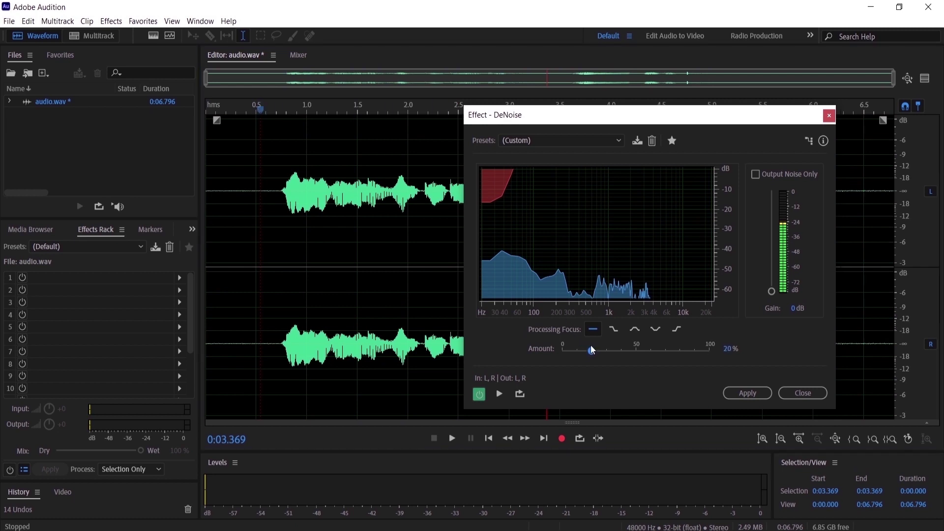
click(750, 393)
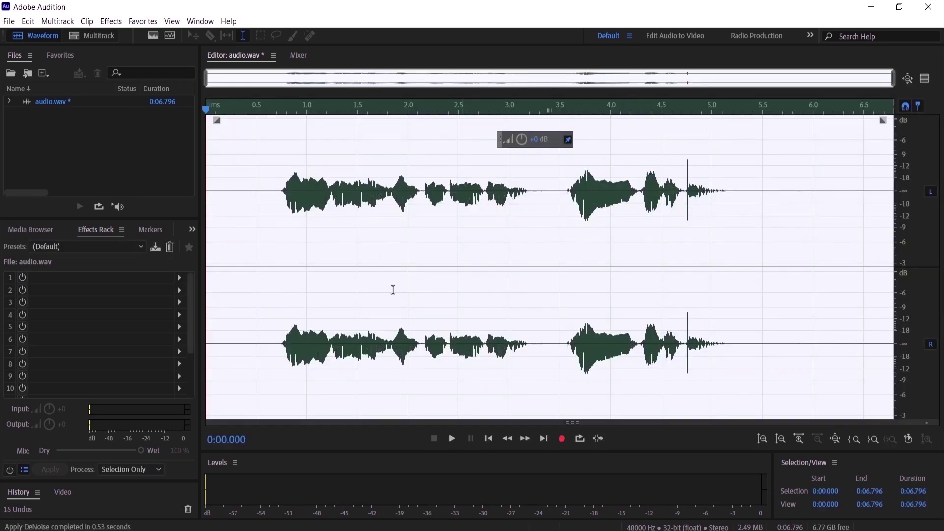
- Play back the denoised audio.wav from near the start, stopping at 5.586 s
click(217, 208)
key(space)
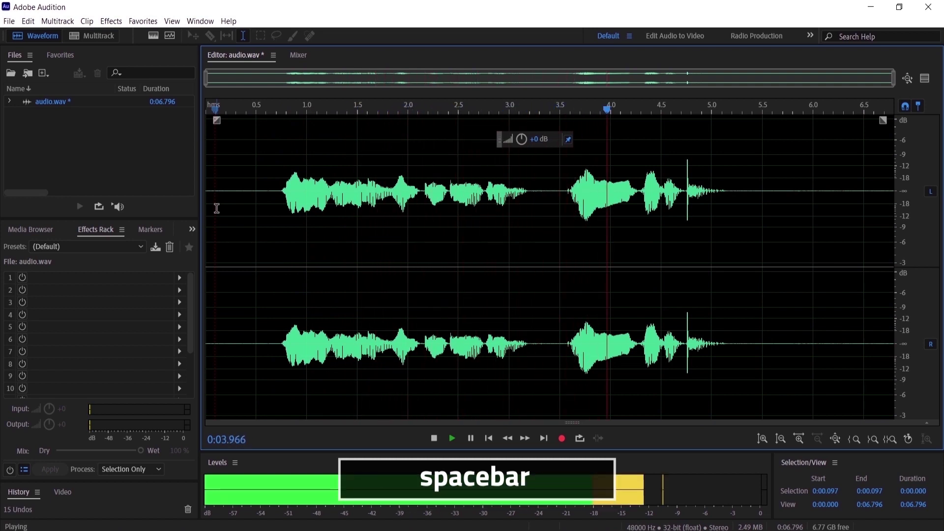
key(space)
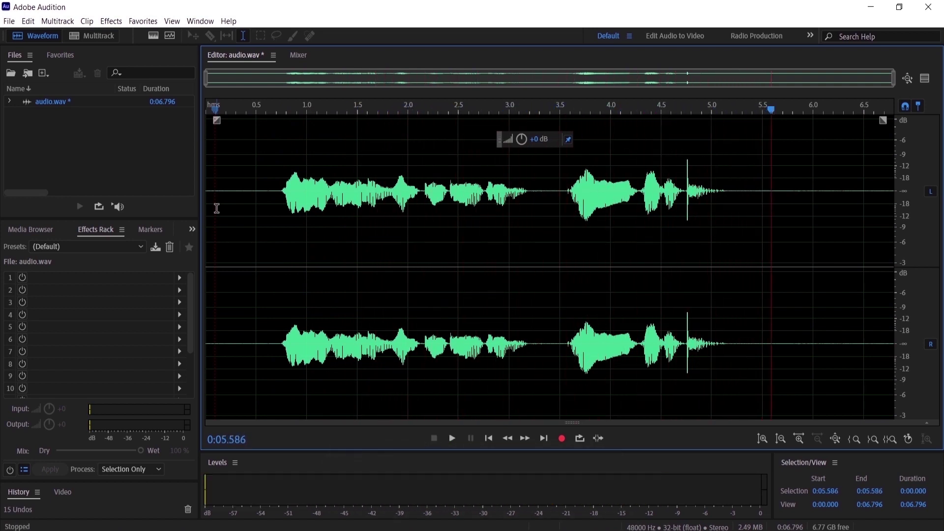